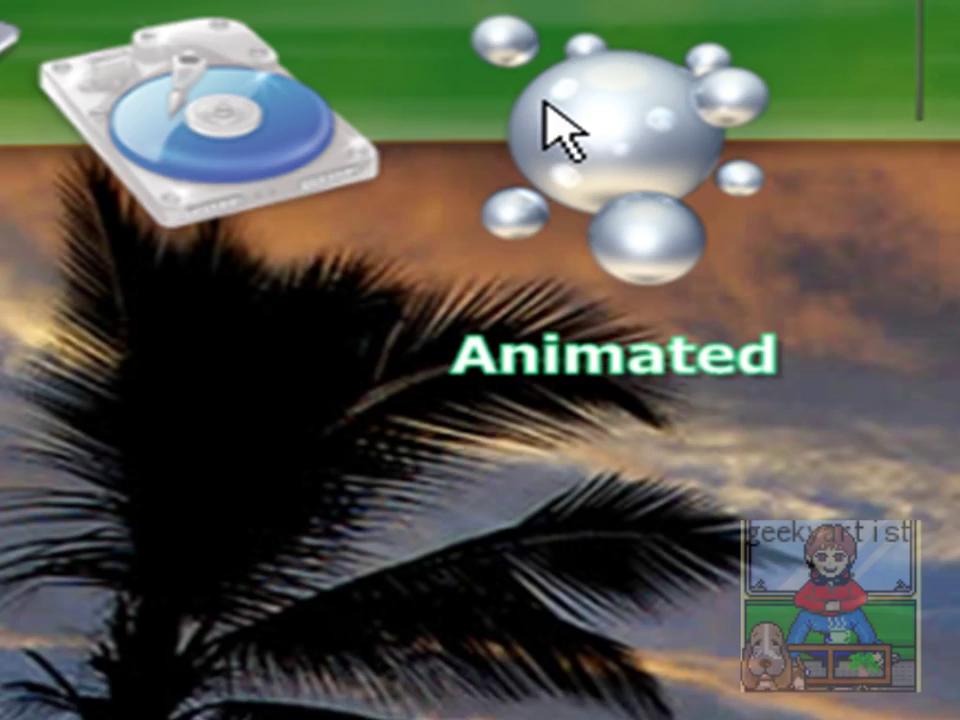
Fan open the drive-folder stack, open New Text Document from it, then close Notepad.
left_click(583, 66)
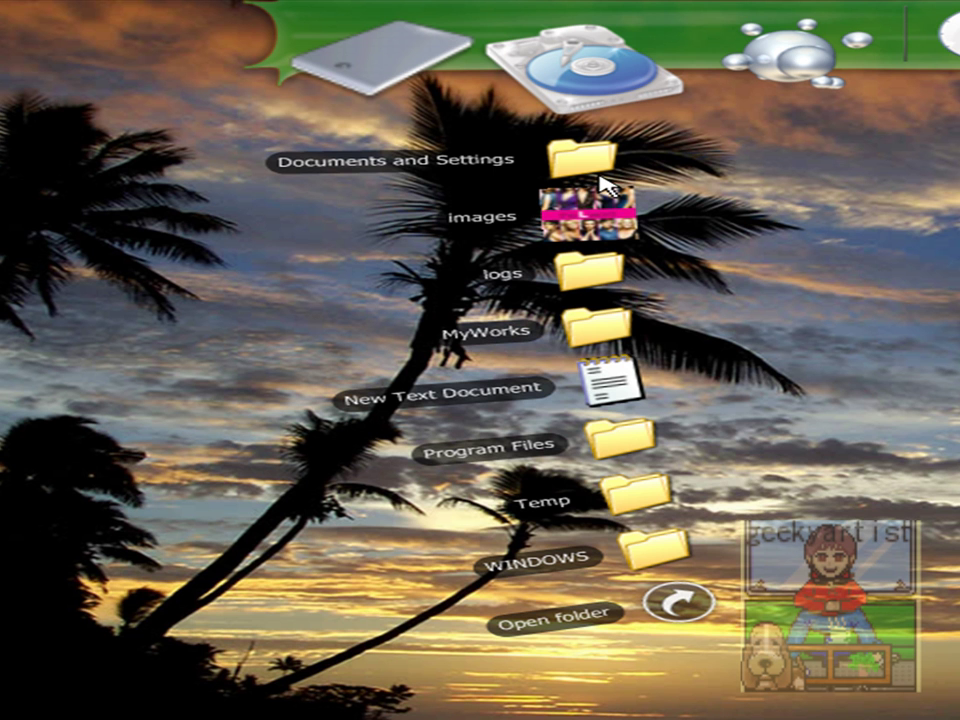
left_click(616, 392)
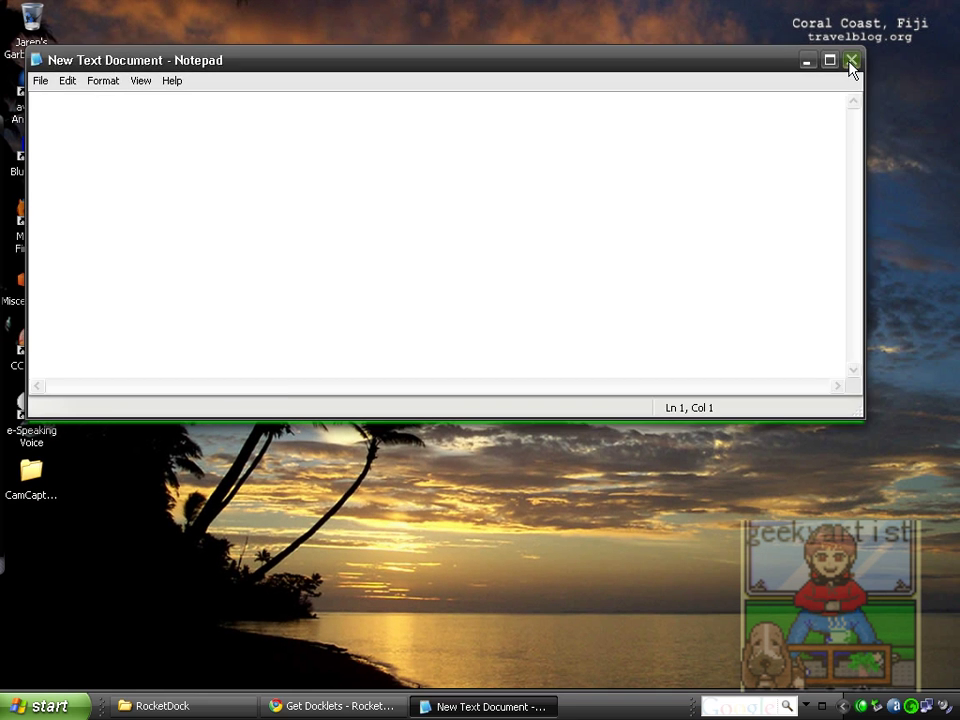
left_click(850, 61)
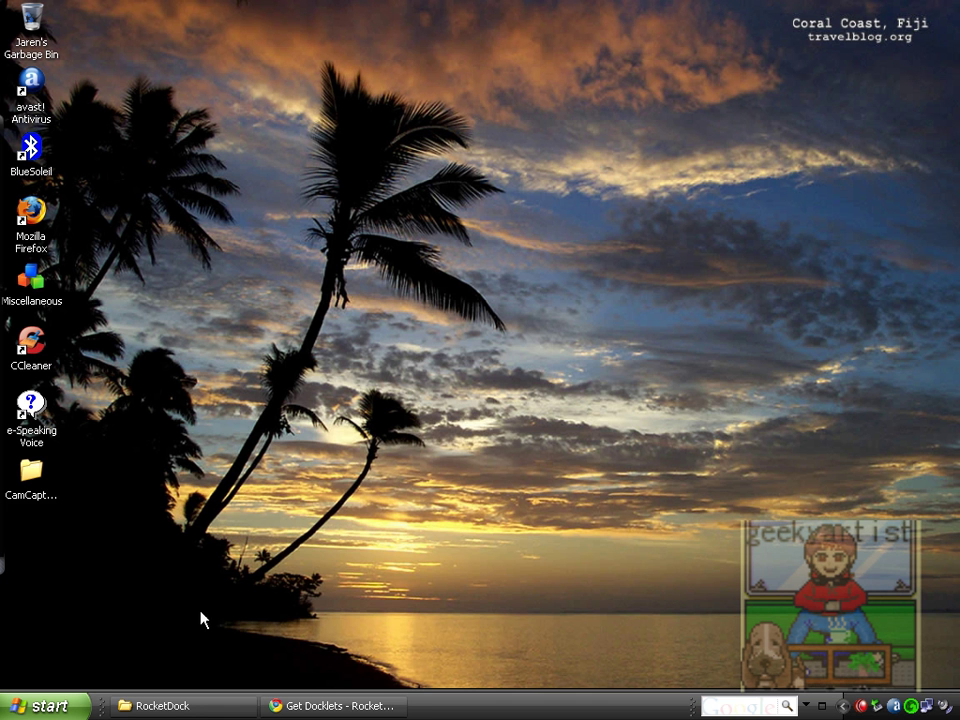
Bring the Get Docklets Chrome page back from the taskbar and scroll its docklet list.
left_click(330, 706)
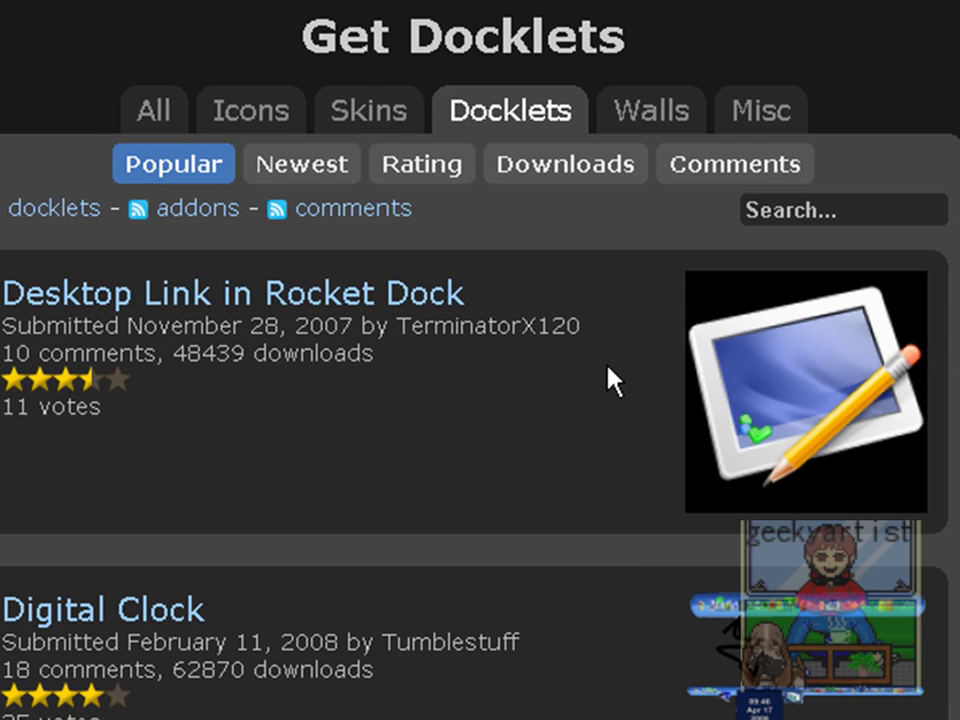
scroll(668, 443, "down", 4)
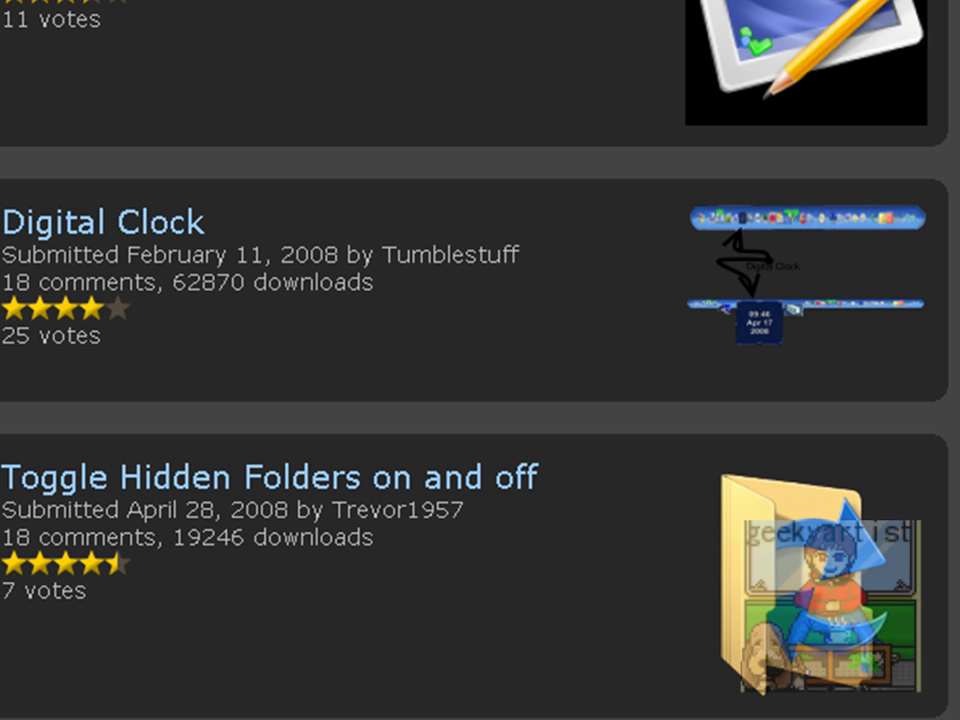
scroll(668, 443, "up", 2)
scroll(668, 443, "up", 2)
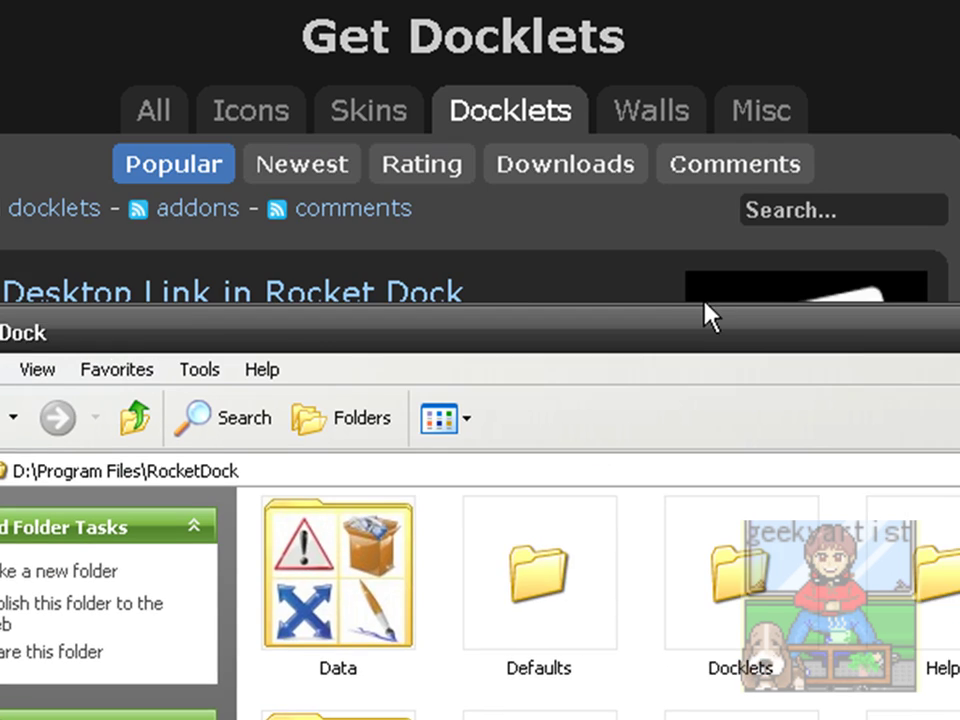
left_click_drag(790, 5, 600, 5)
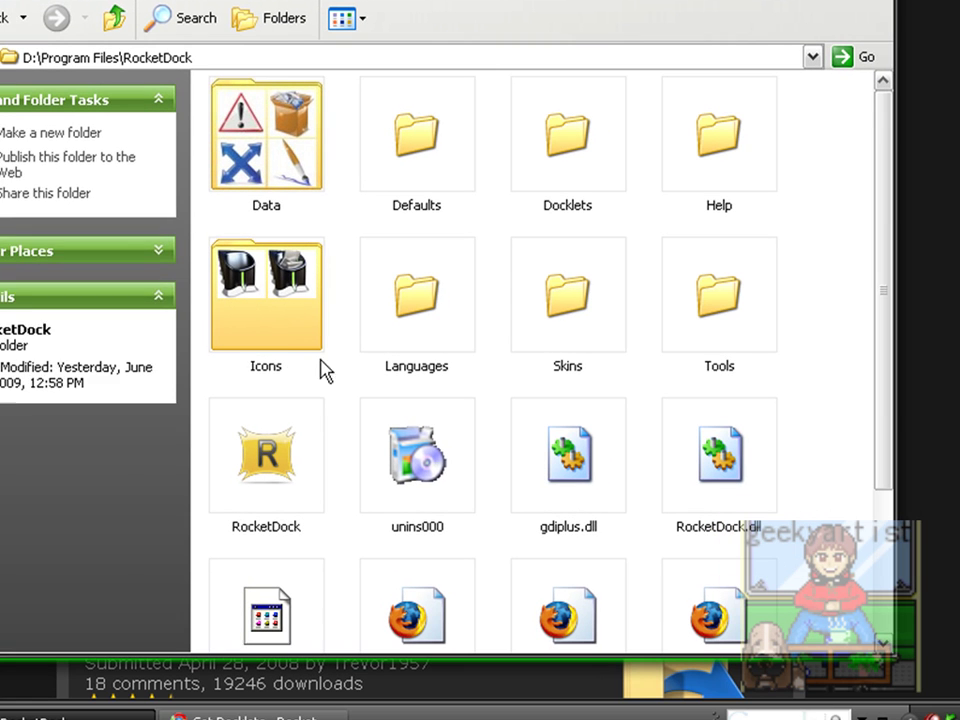
left_click(321, 362)
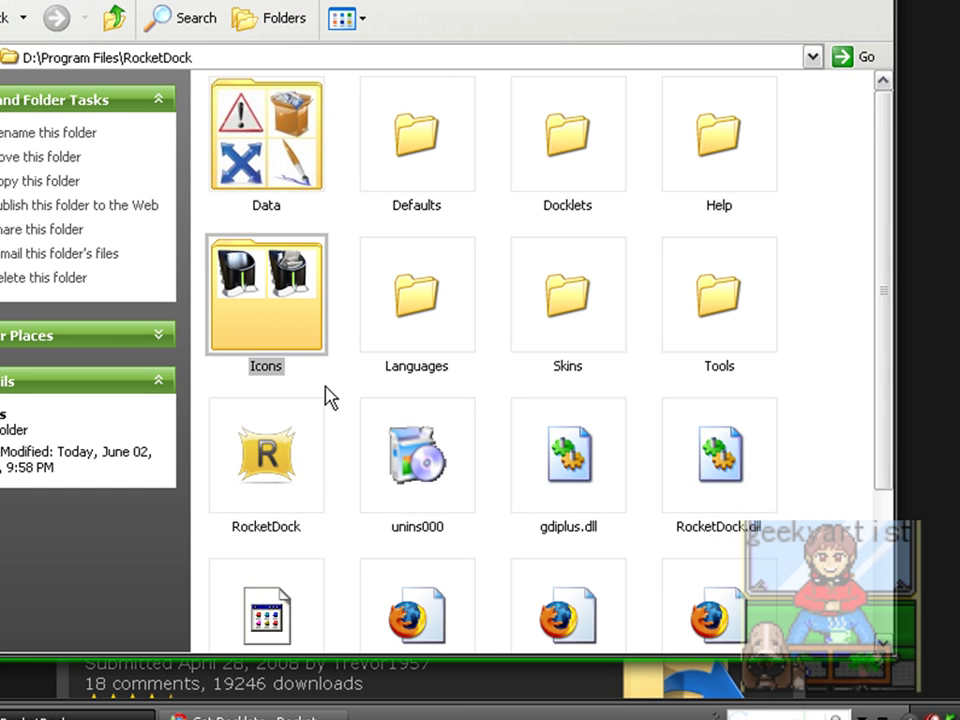
left_click(610, 332)
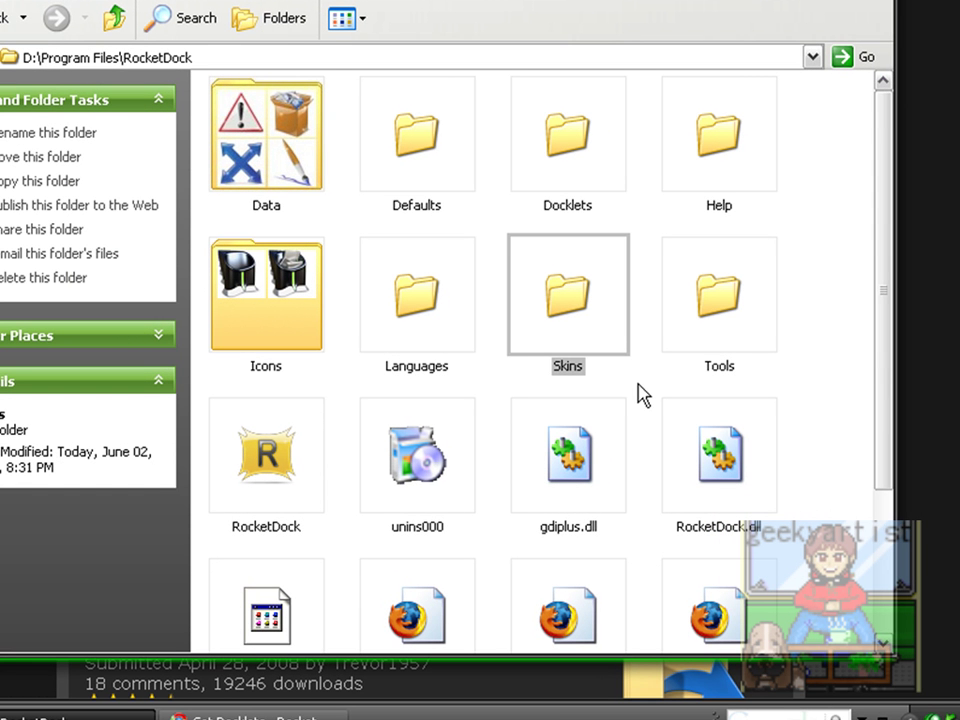
left_click(574, 167)
double_click(617, 192)
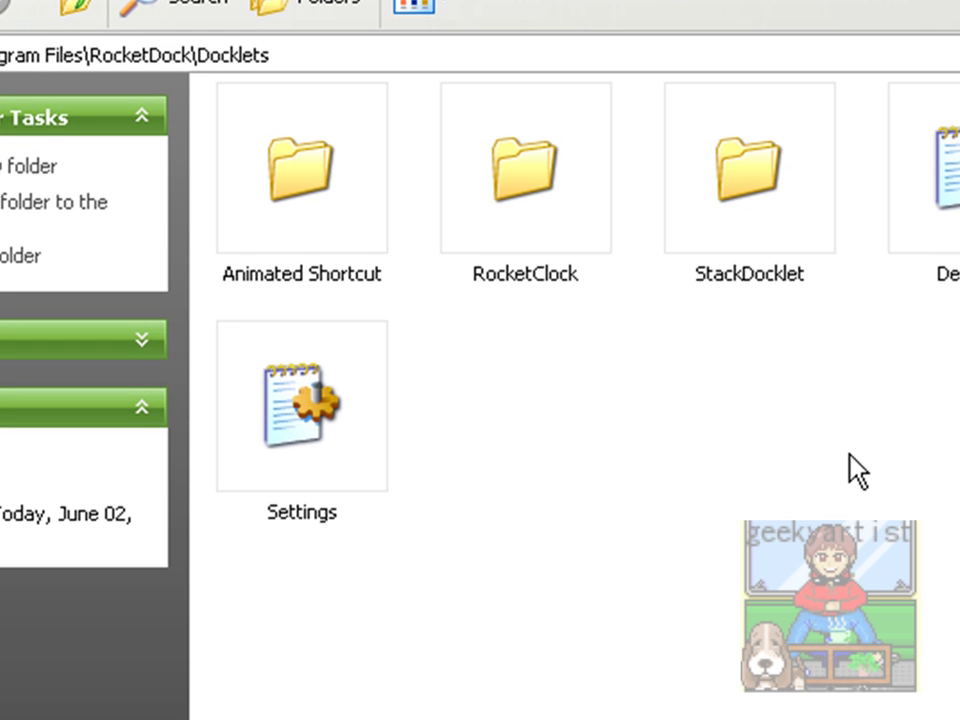
left_click(77, 5)
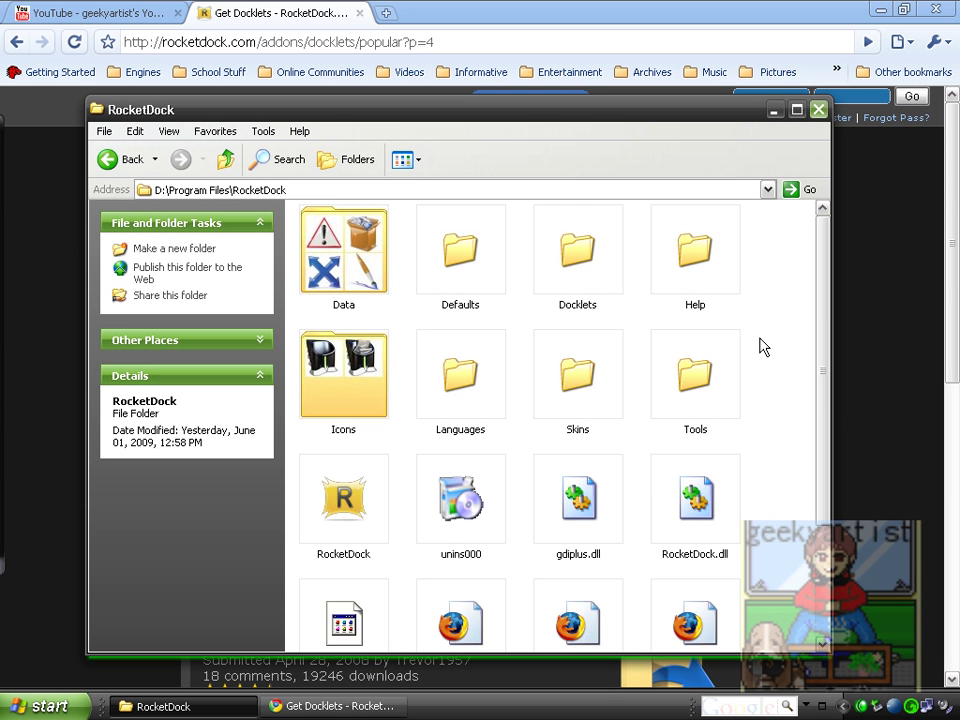
Close the RocketDock program folder window.
scroll(762, 345, "down", 3)
scroll(762, 345, "up", 3)
left_click(817, 110)
Switch the Get Docklets page to the All tab to list every popular addon.
scroll(767, 386, "down", 2)
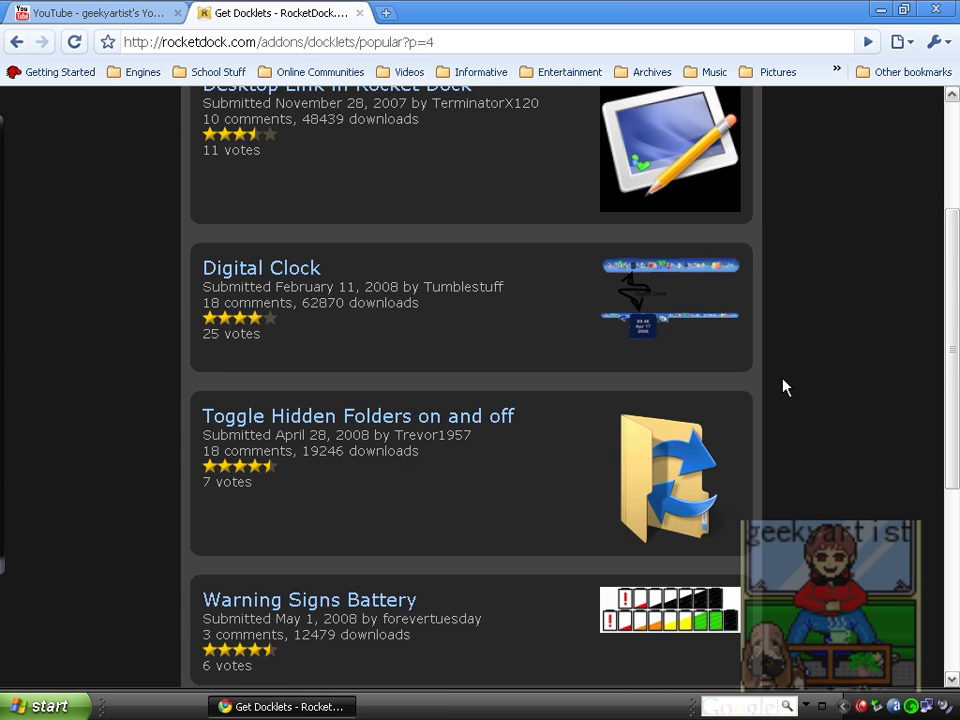
scroll(784, 388, "down", 4)
scroll(784, 386, "up", 6)
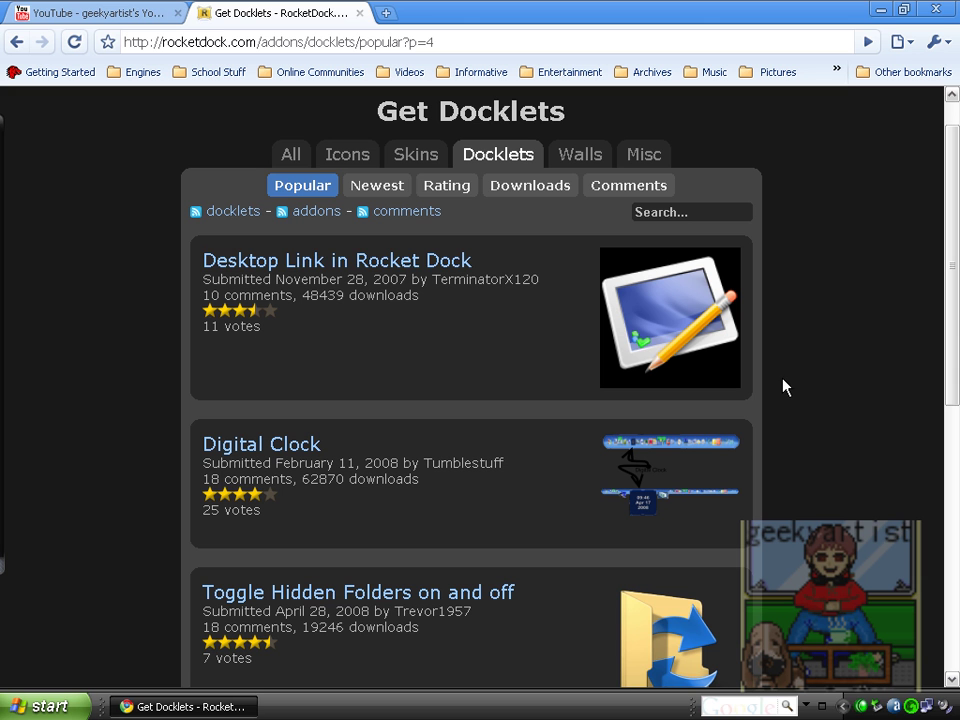
left_click(287, 154)
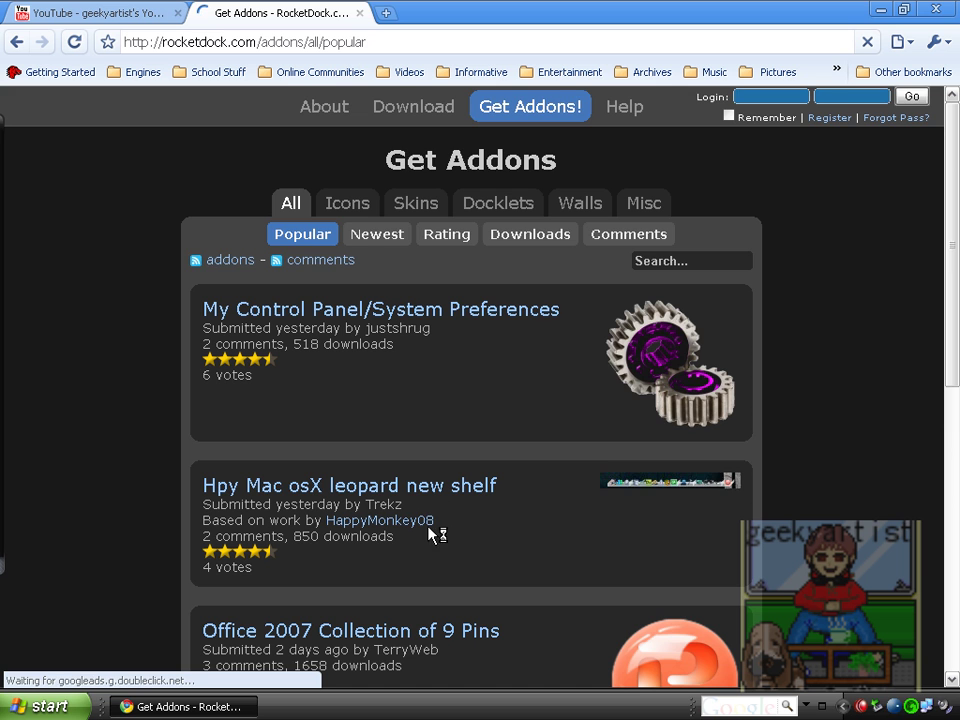
scroll(520, 507, "down", 1)
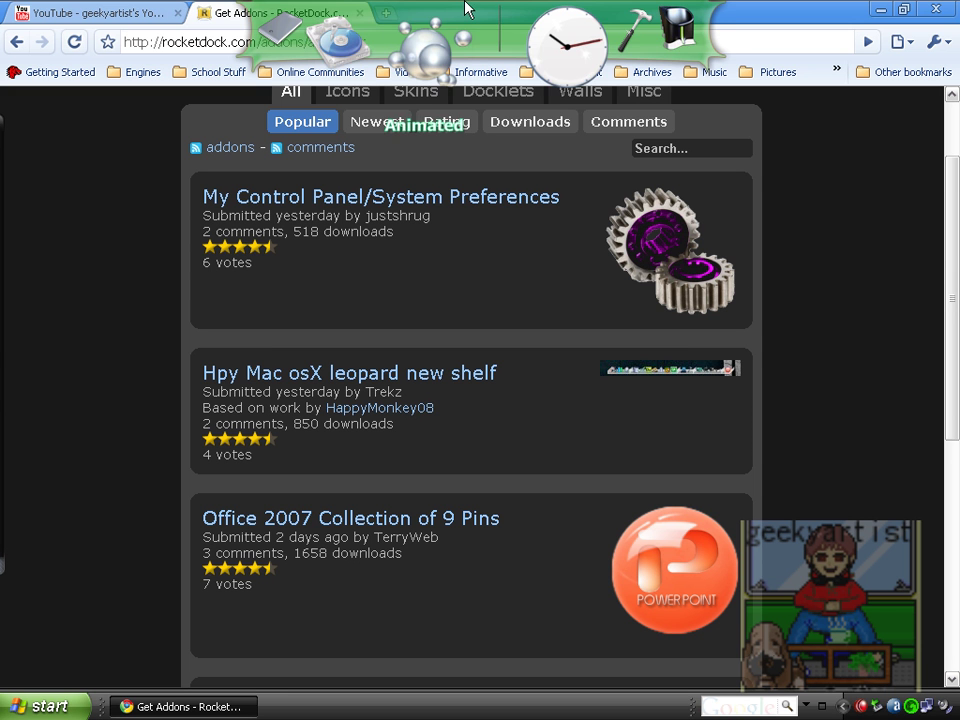
Open Dock Settings, look over the Behavior and General pages, and return to Style.
left_click(561, 12)
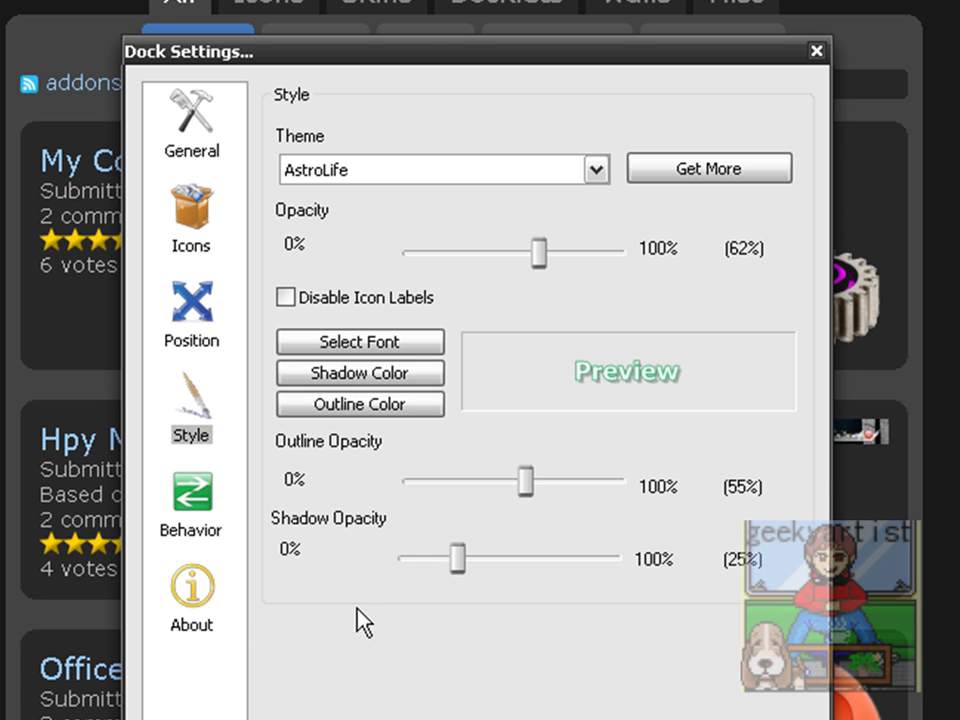
left_click(222, 525)
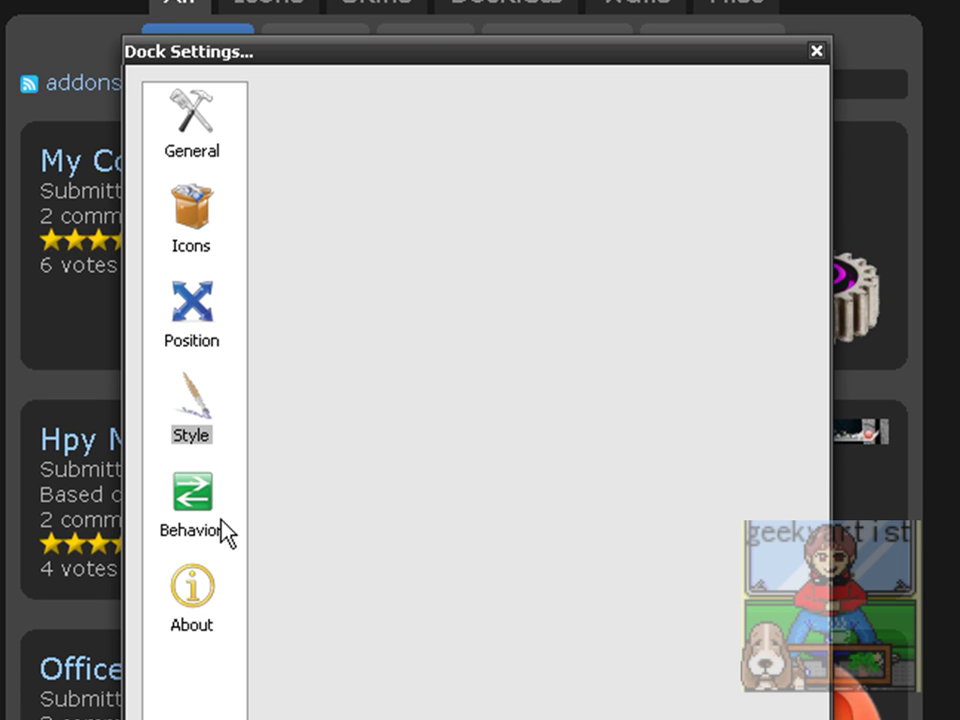
left_click(222, 155)
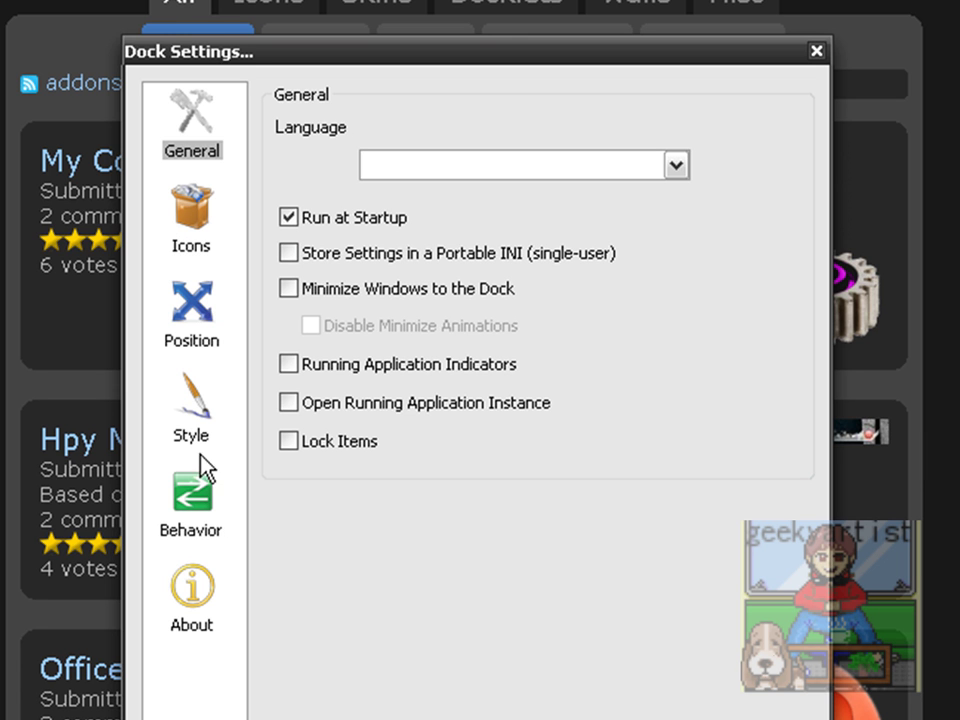
left_click(201, 420)
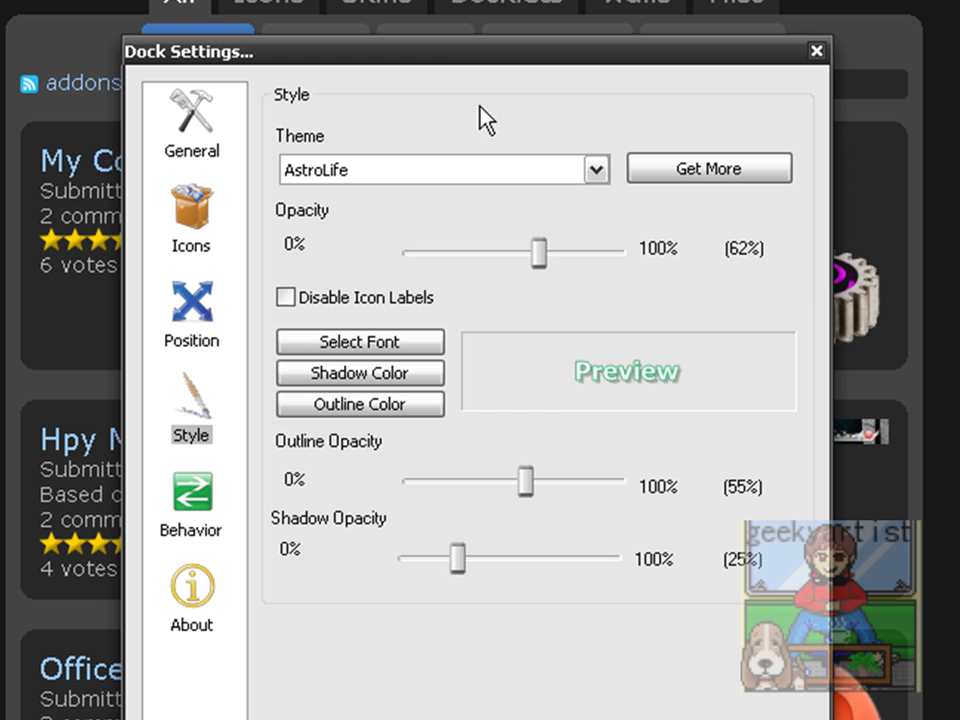
left_click_drag(471, 59, 351, 492)
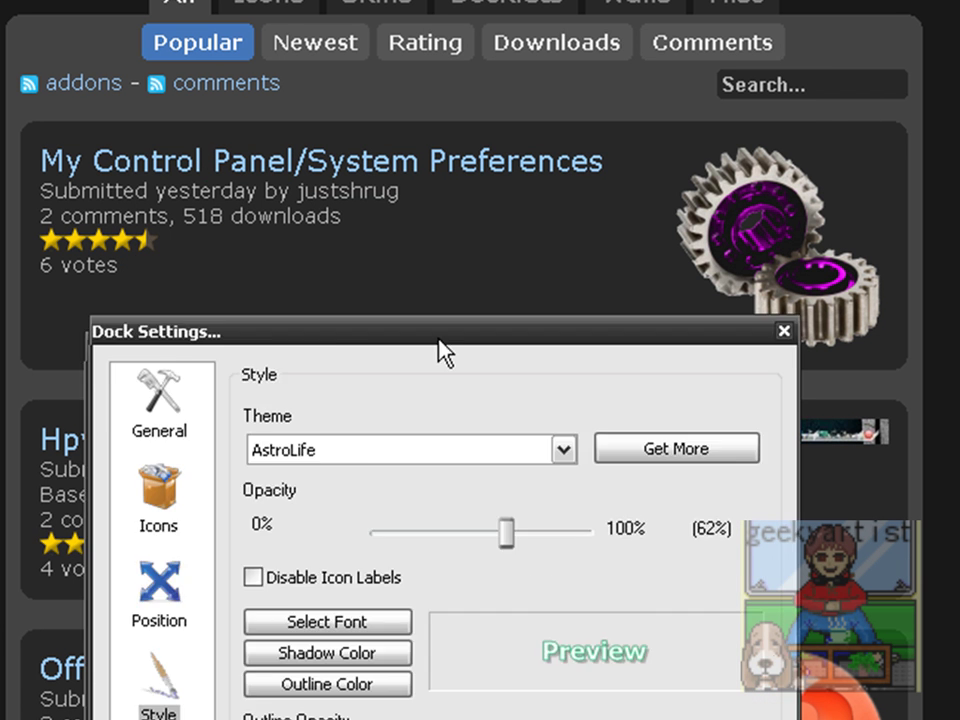
left_click_drag(351, 492, 467, 150)
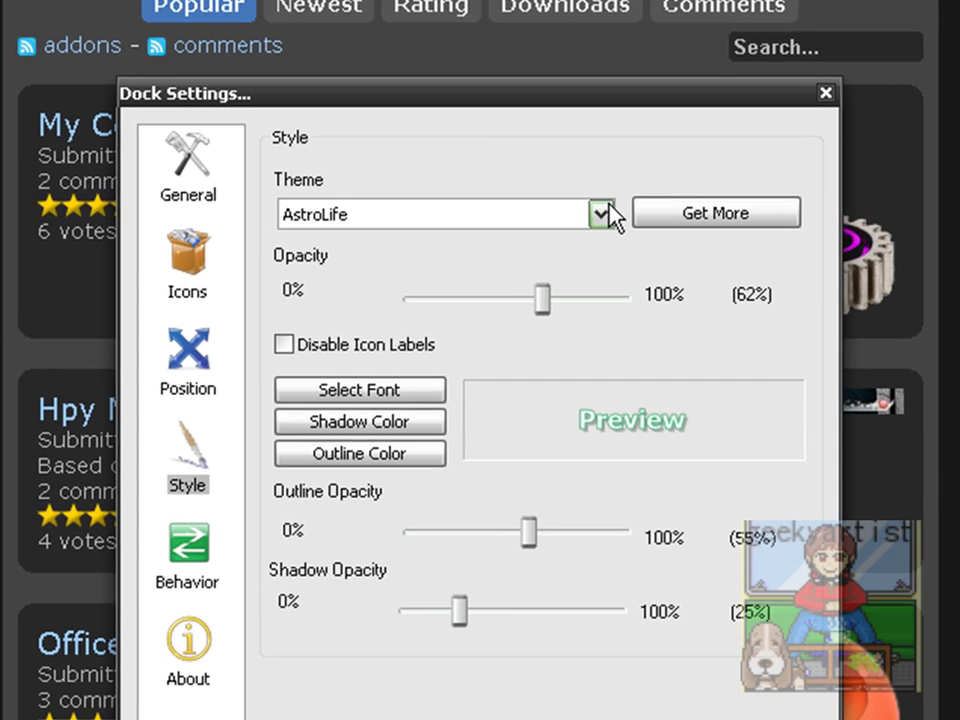
Select Happy Leopard in the Theme dropdown and apply it with OK.
left_click(592, 247)
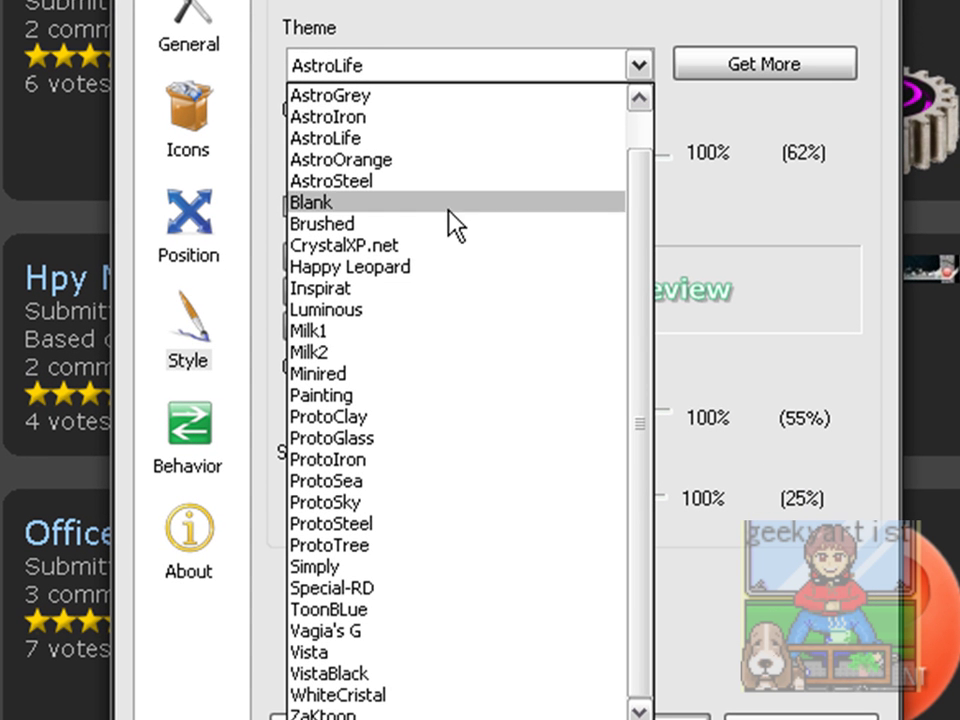
left_click(340, 267)
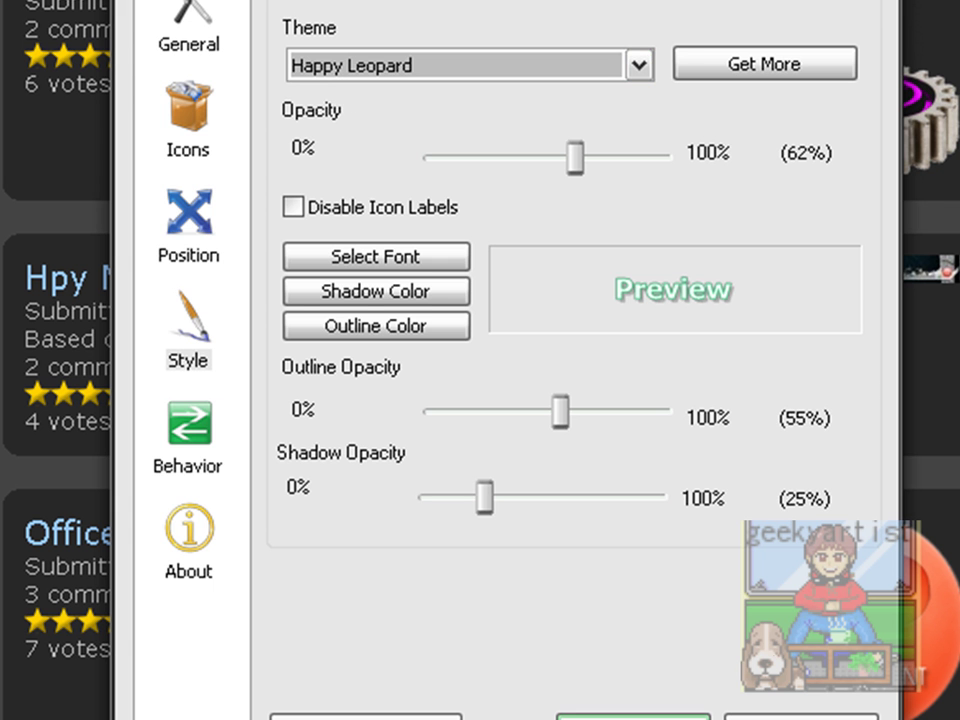
left_click(605, 714)
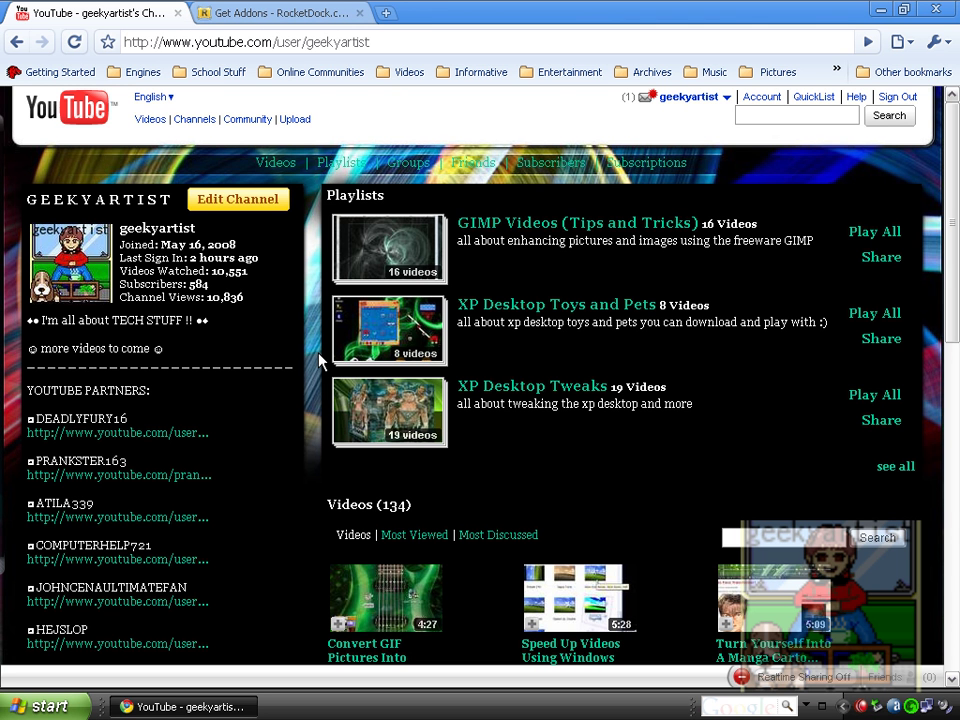
scroll(321, 361, "down", 3)
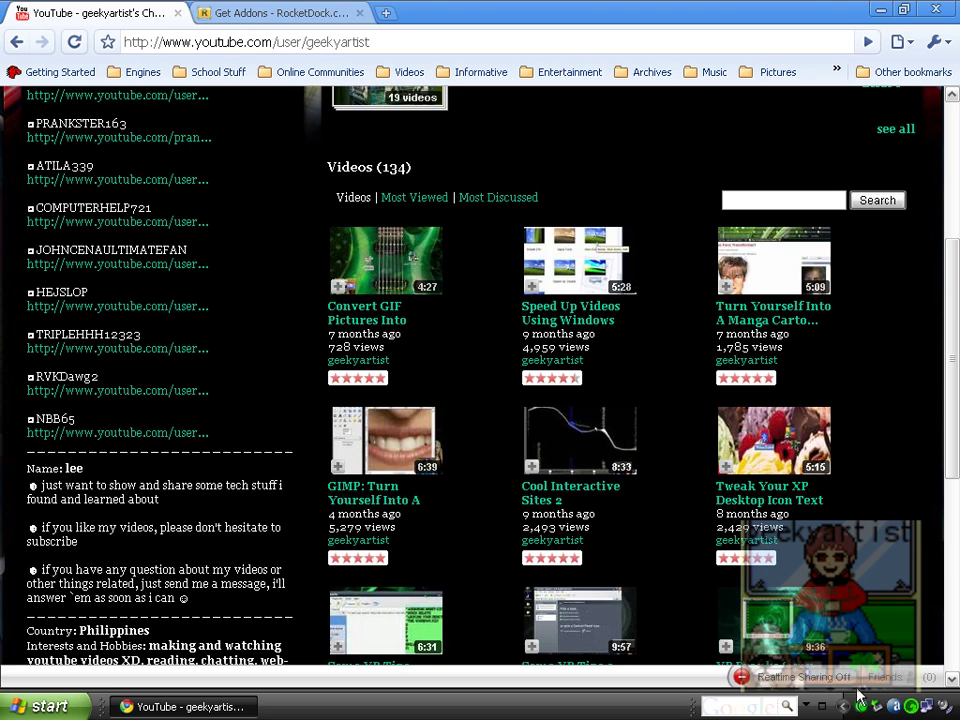
right_click(860, 704)
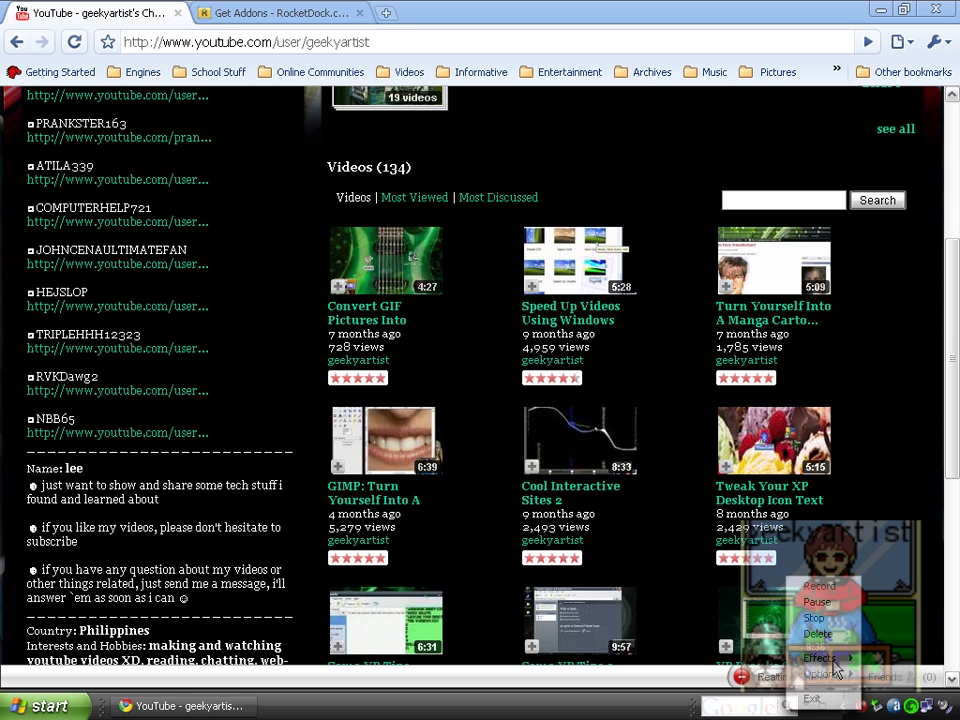